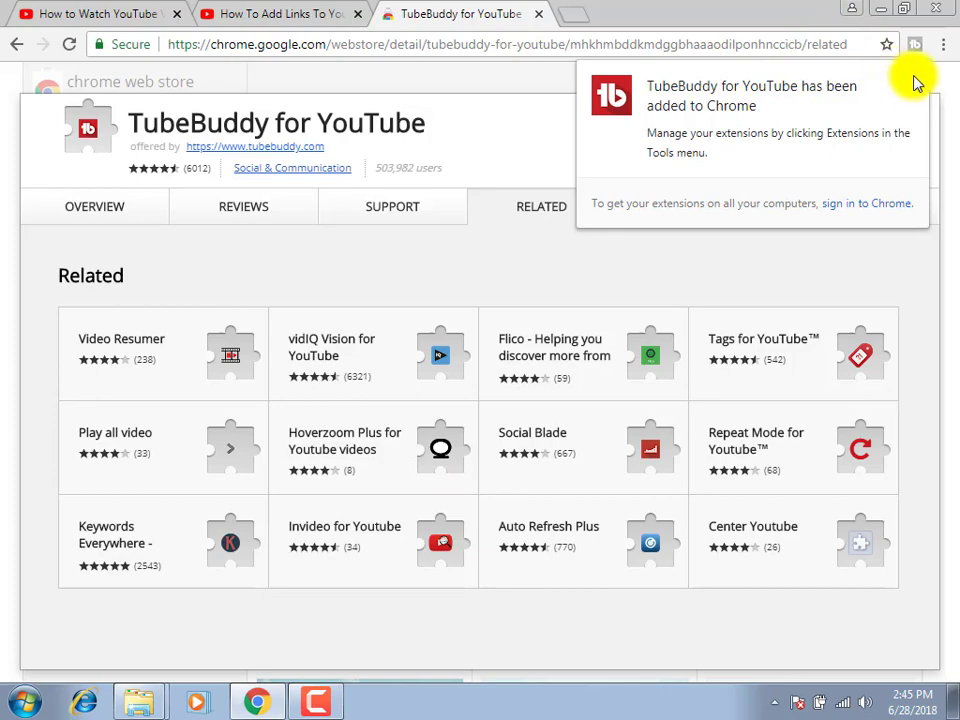
Minimize the browser, search the programs for "windows up" and open Windows Update in a maximized window.
{"action": "left_click", "coordinate": [878, 10]}
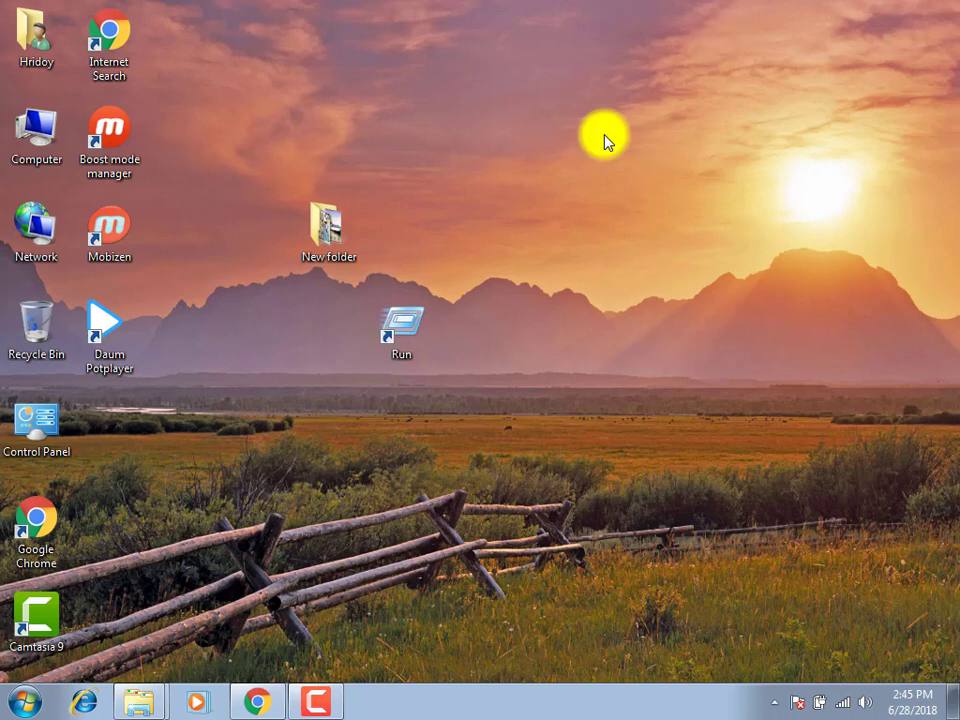
{"action": "left_click", "coordinate": [28, 704]}
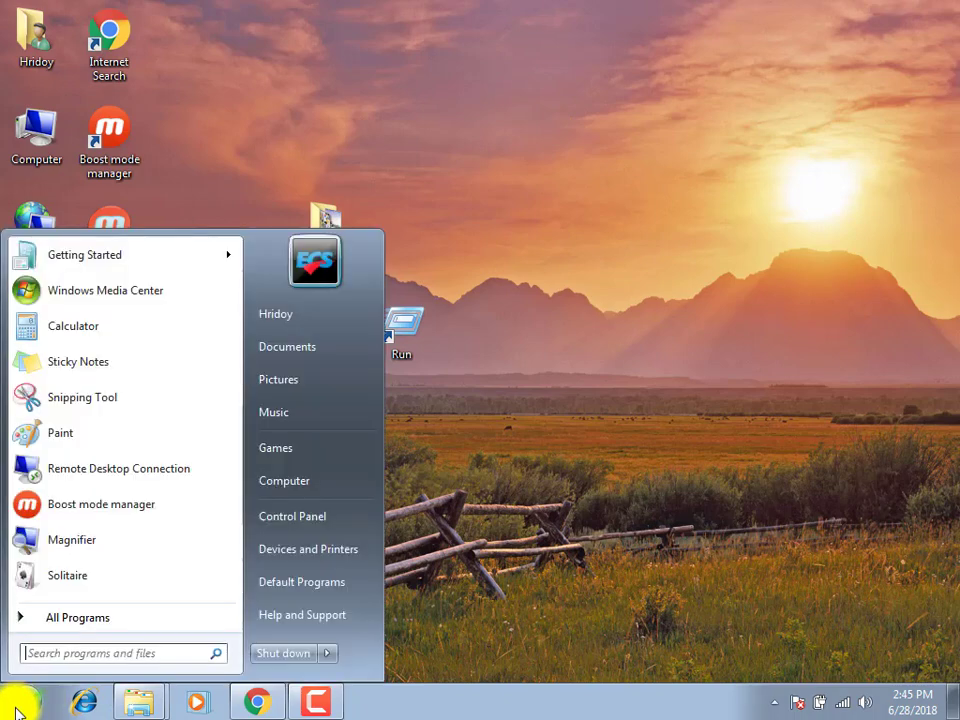
{"action": "left_click", "coordinate": [79, 656]}
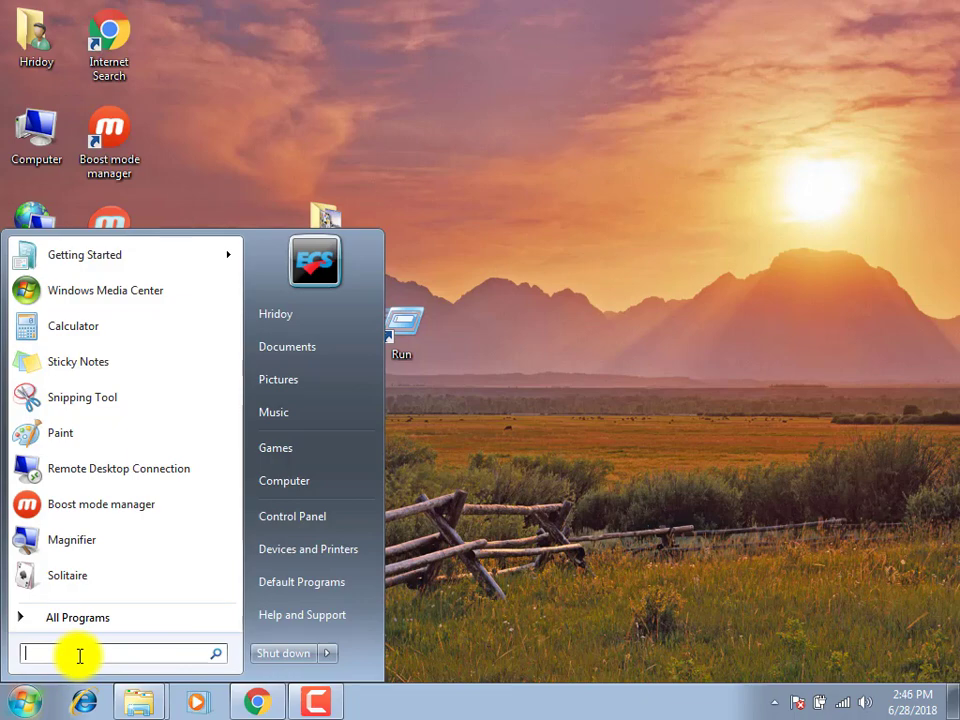
{"action": "type", "text": "win"}
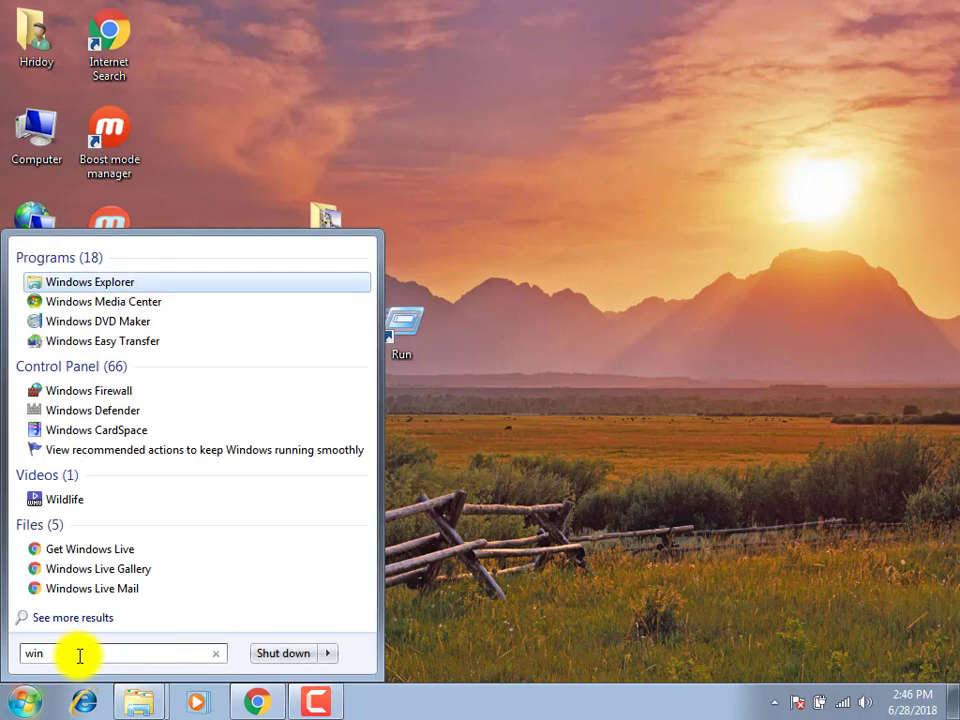
{"action": "type", "text": "dows up"}
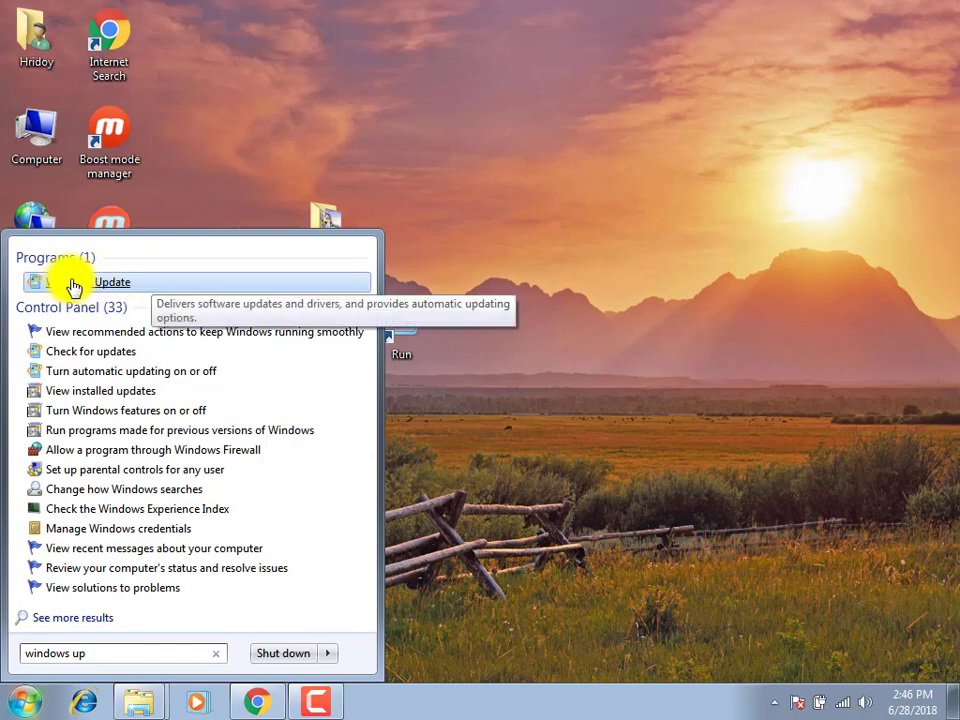
{"action": "left_click", "coordinate": [152, 285]}
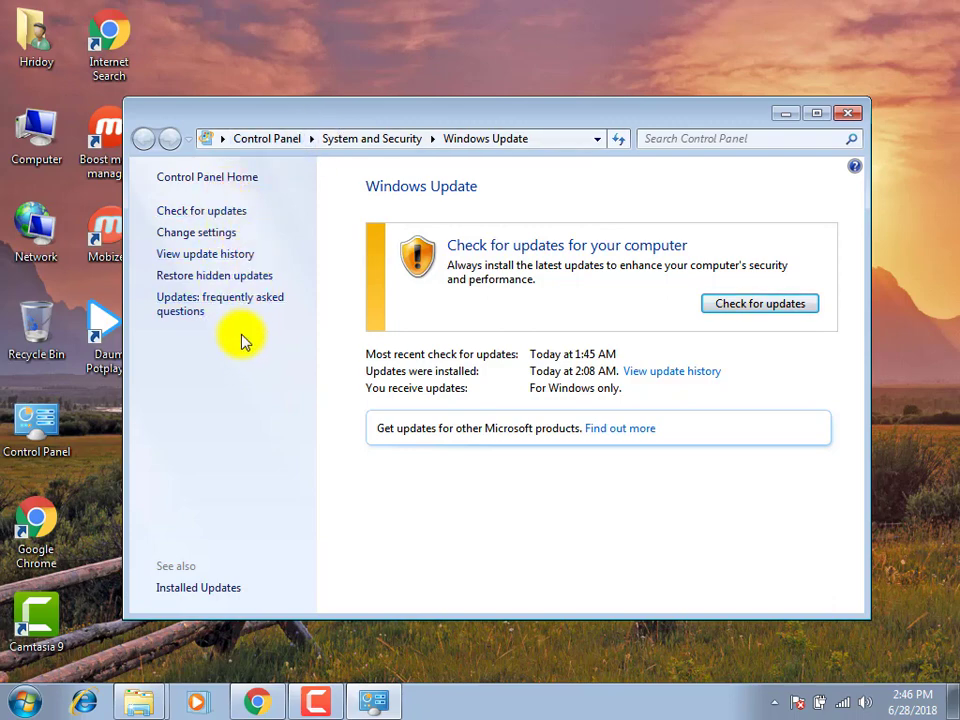
{"action": "left_click", "coordinate": [813, 120]}
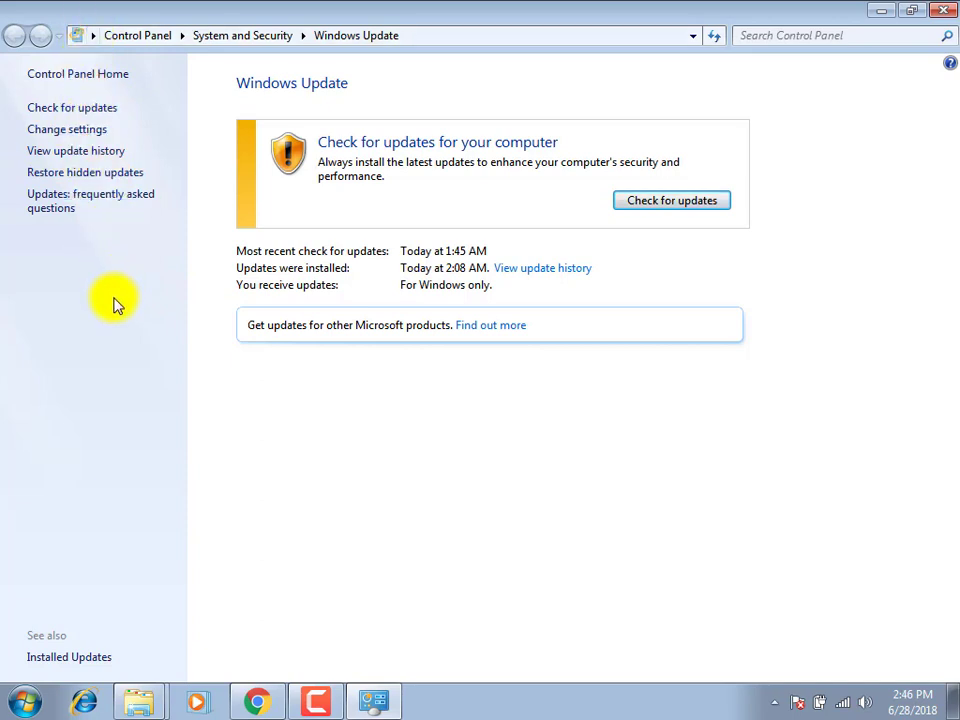
Set important updates to "Never check for updates (not recommended)" in the Windows Update settings and save the choice.
{"action": "left_click", "coordinate": [82, 134]}
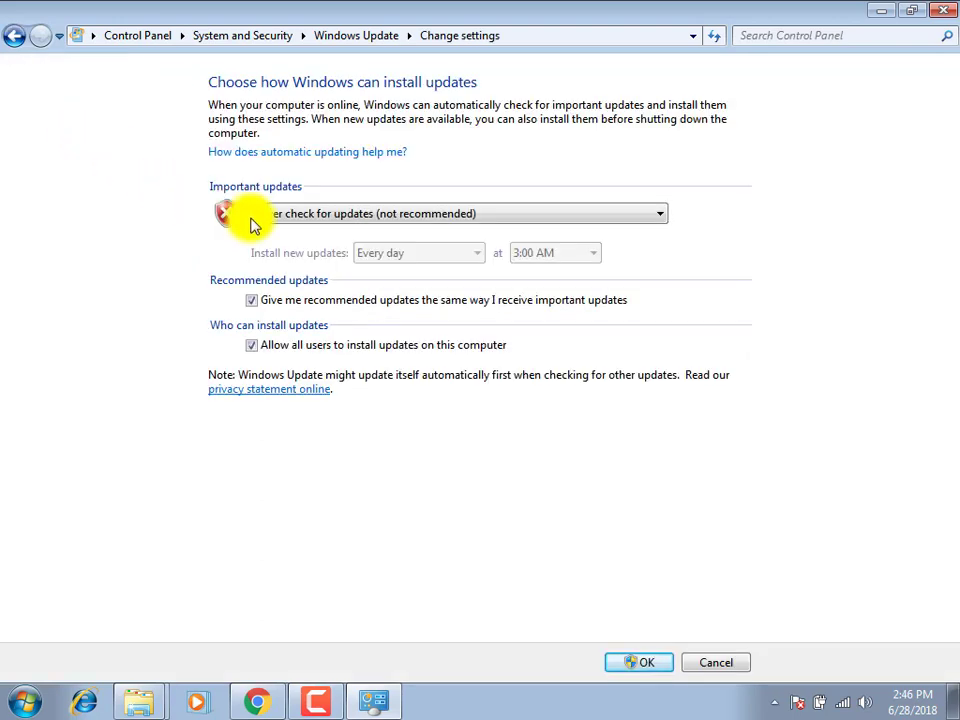
{"action": "left_click", "coordinate": [357, 216]}
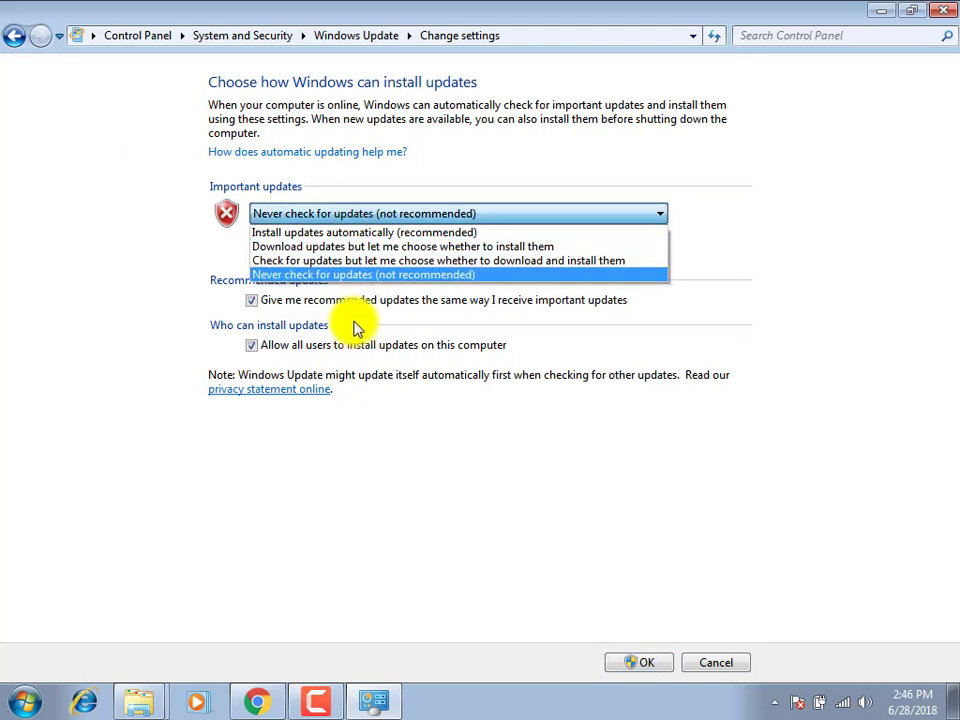
{"action": "left_click", "coordinate": [364, 235]}
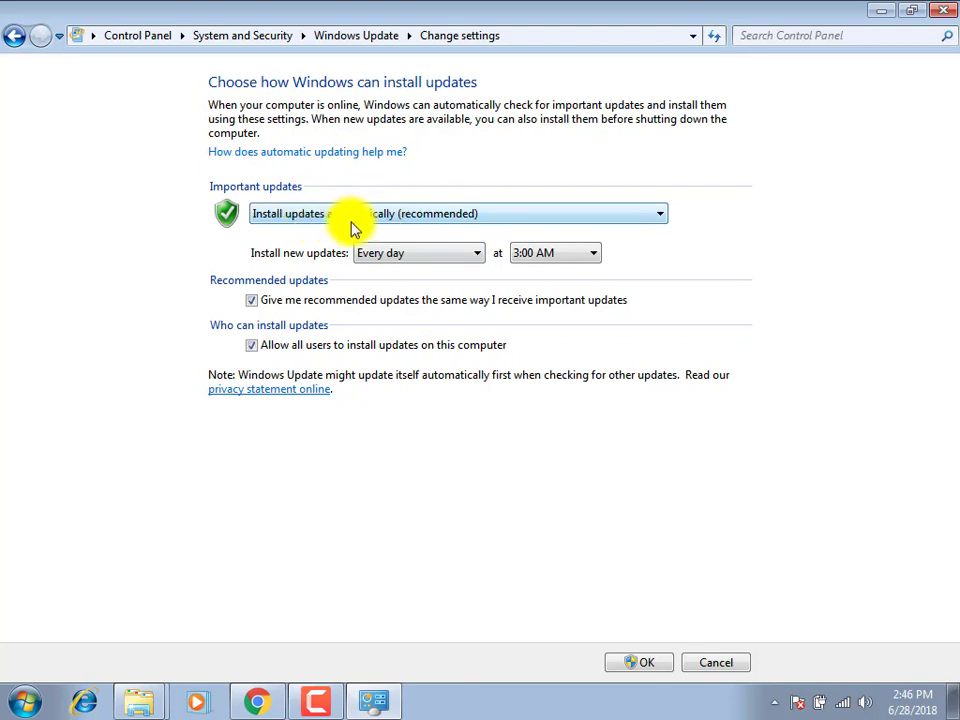
{"action": "left_click", "coordinate": [437, 222]}
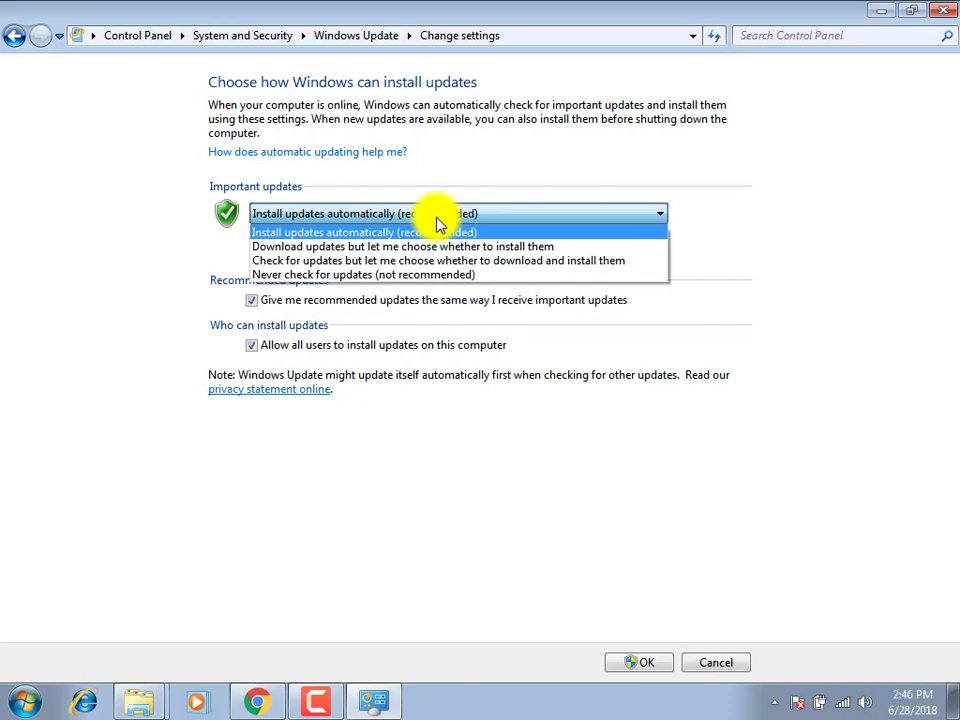
{"action": "left_click", "coordinate": [402, 276]}
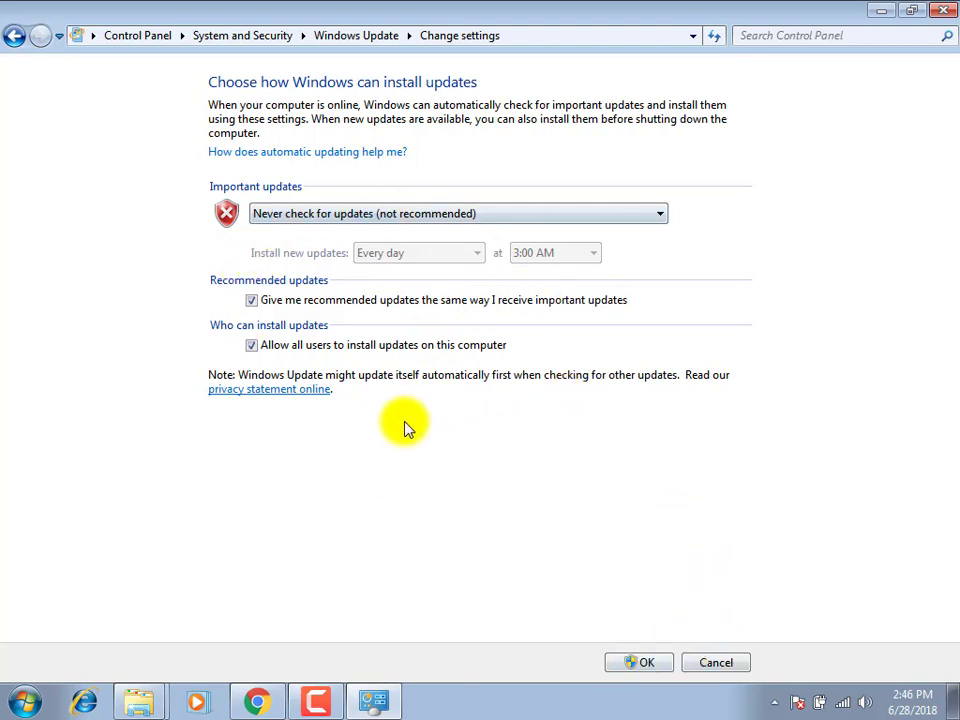
{"action": "left_click", "coordinate": [637, 668]}
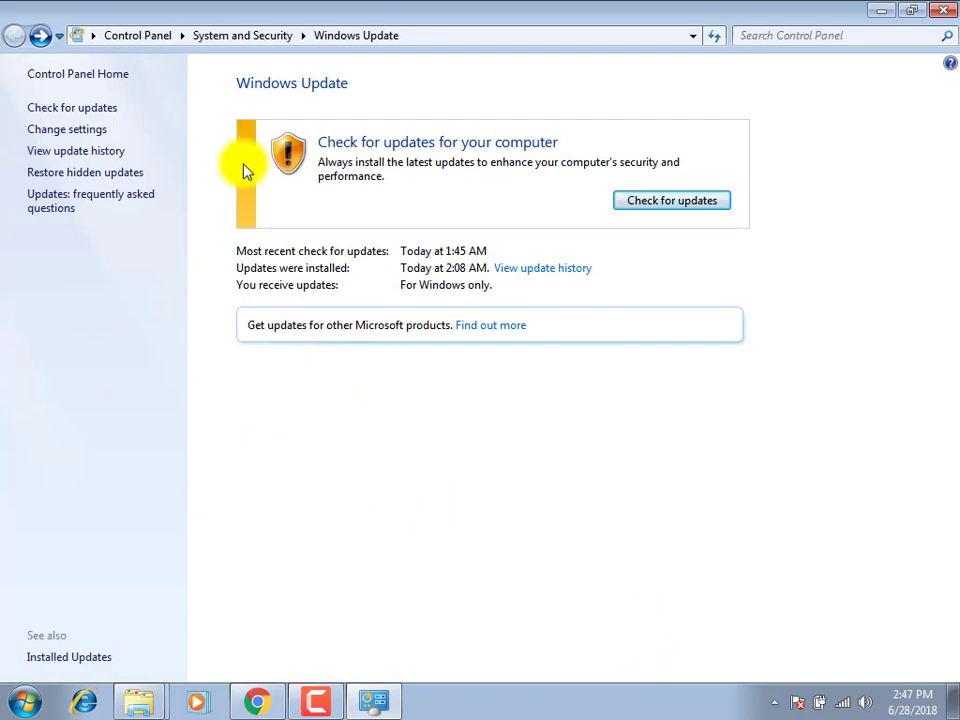
Minimize the Windows Update window and refresh the desktop.
{"action": "left_click", "coordinate": [878, 10]}
{"action": "right_click", "coordinate": [497, 204]}
{"action": "left_click", "coordinate": [546, 250]}
{"action": "right_click", "coordinate": [532, 239]}
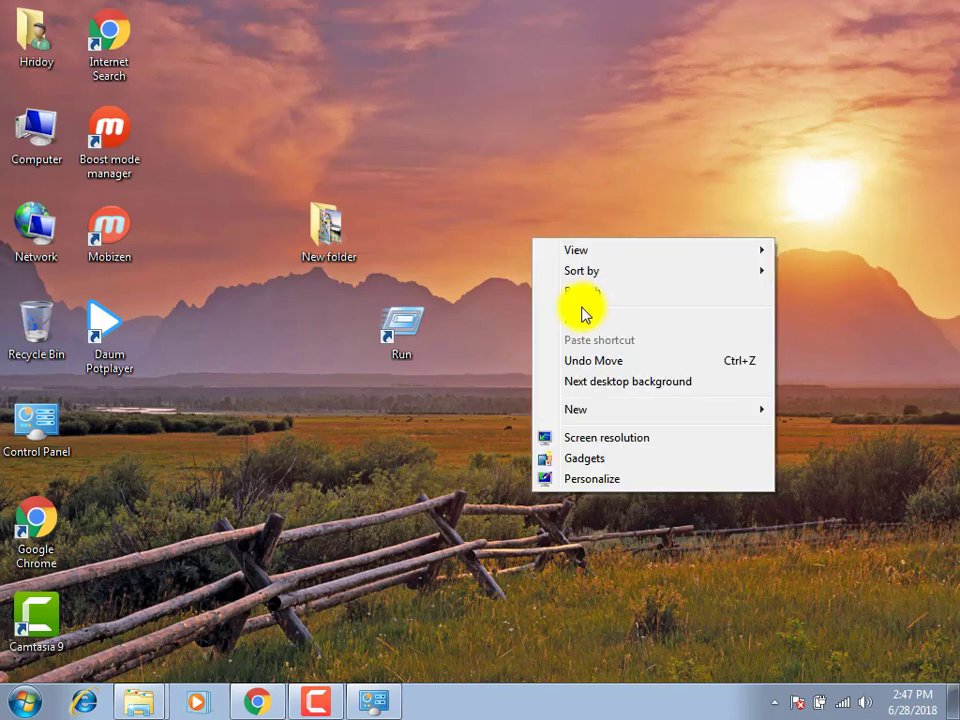
{"action": "left_click", "coordinate": [585, 292]}
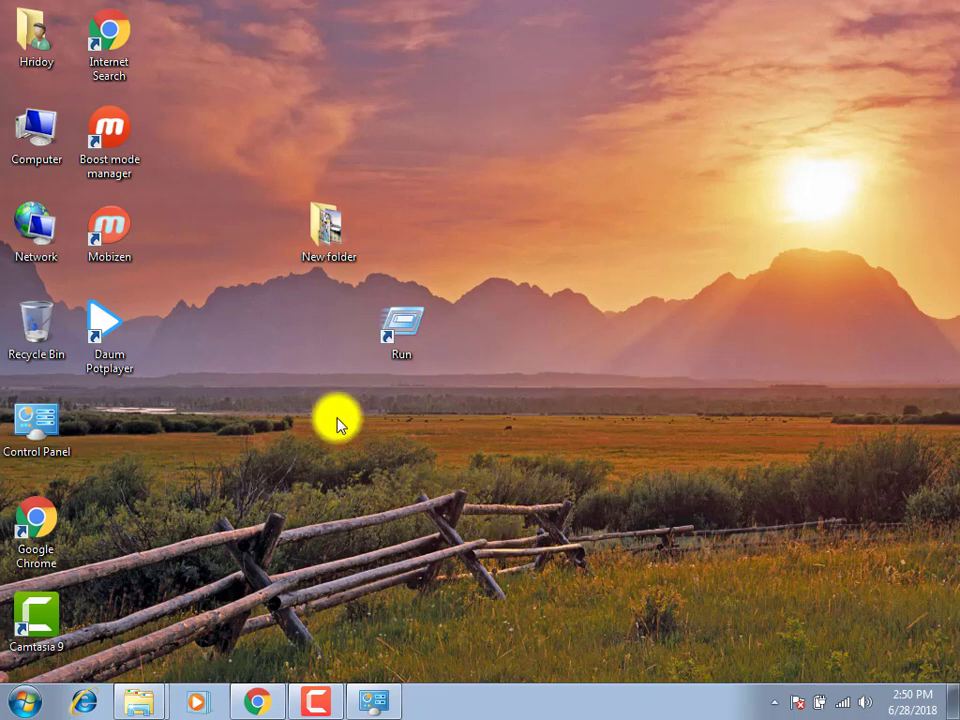
Find the Run dialog with a search for "run" and use it to launch msconfig.
{"action": "left_click", "coordinate": [32, 707]}
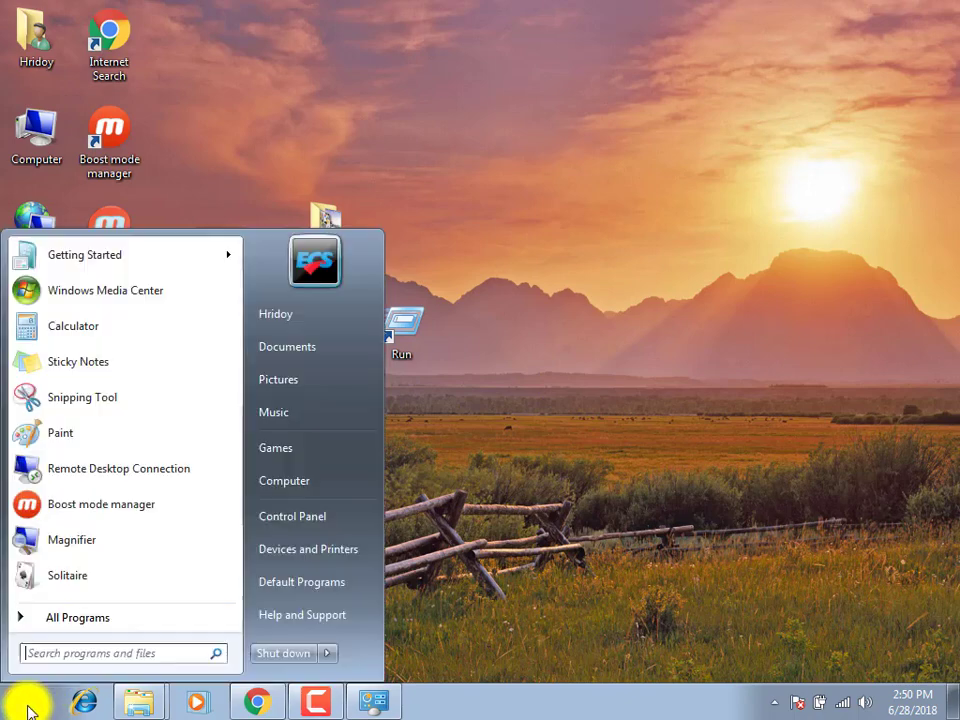
{"action": "left_click", "coordinate": [140, 653]}
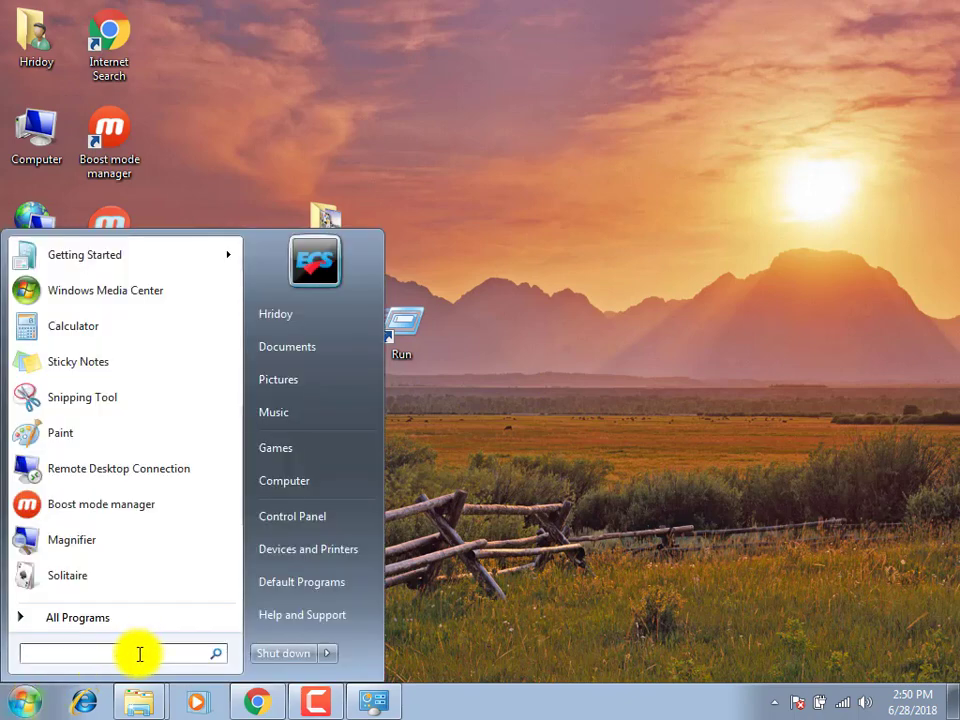
{"action": "type", "text": "run"}
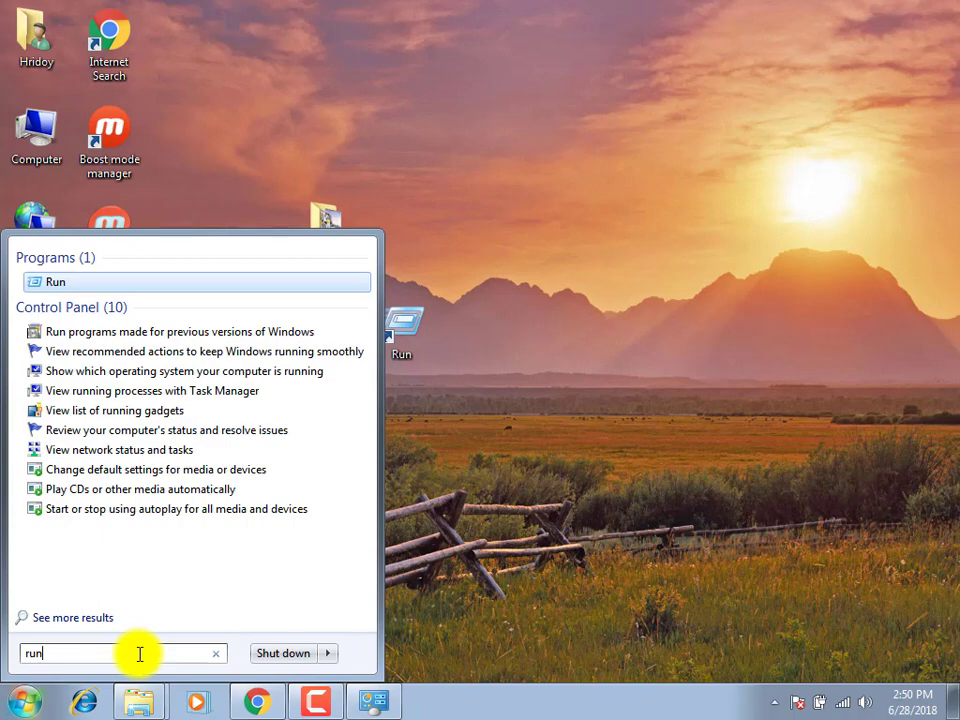
{"action": "left_click", "coordinate": [157, 294]}
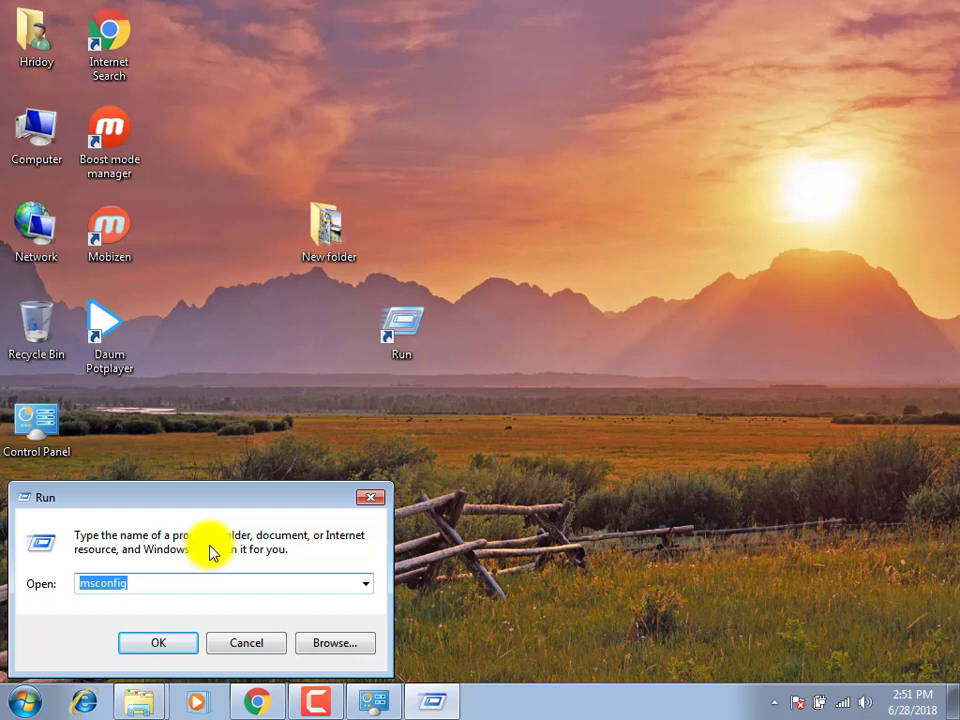
{"action": "type", "text": "ms"}
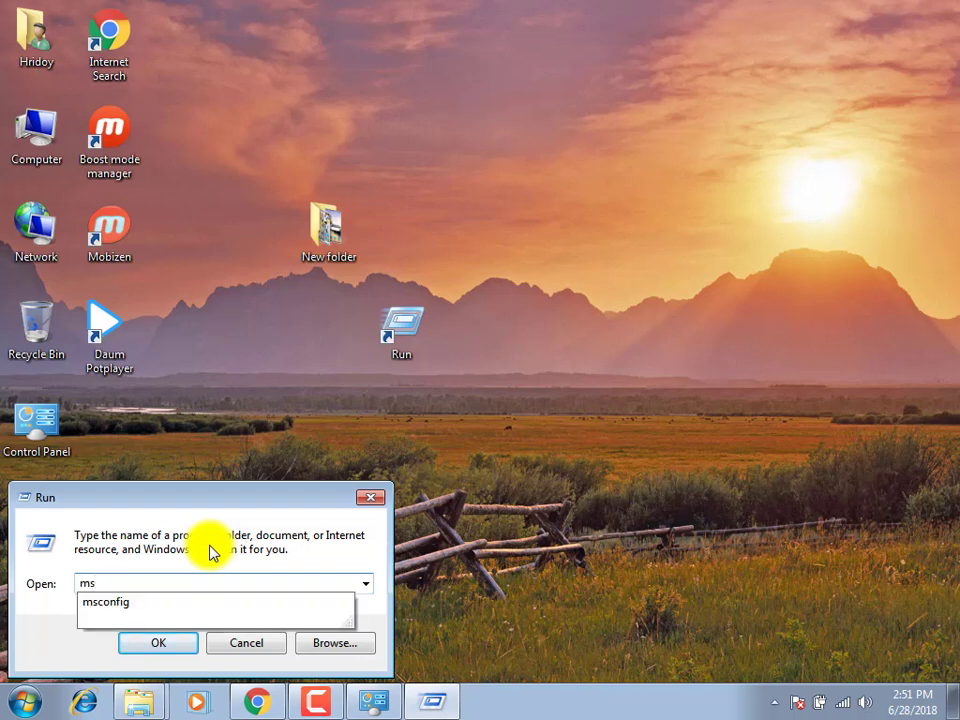
{"action": "type", "text": "config"}
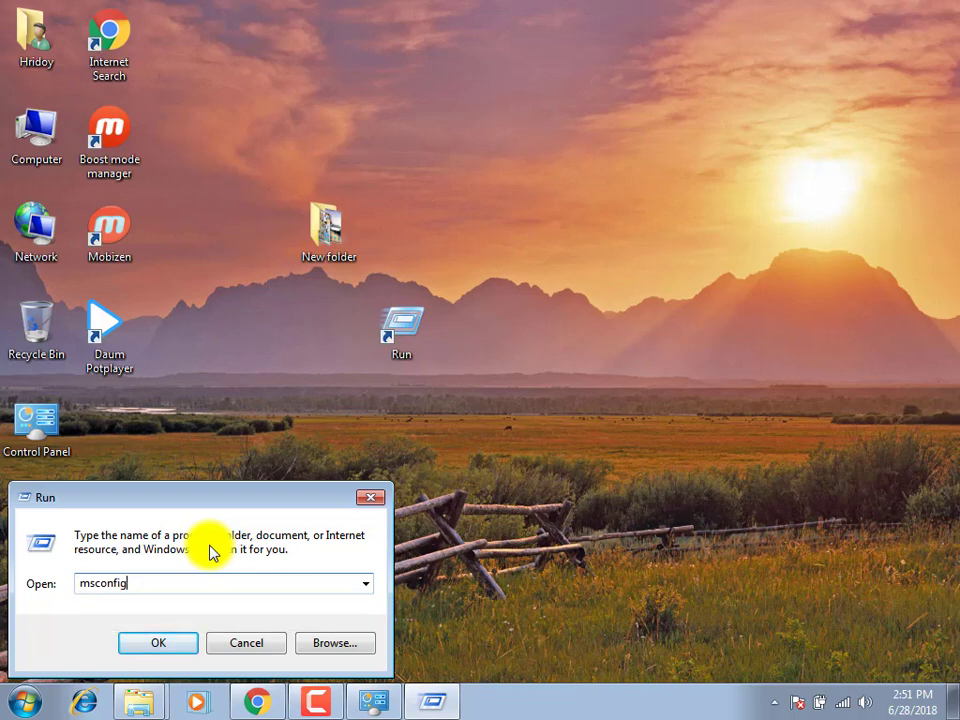
{"action": "left_click", "coordinate": [163, 645]}
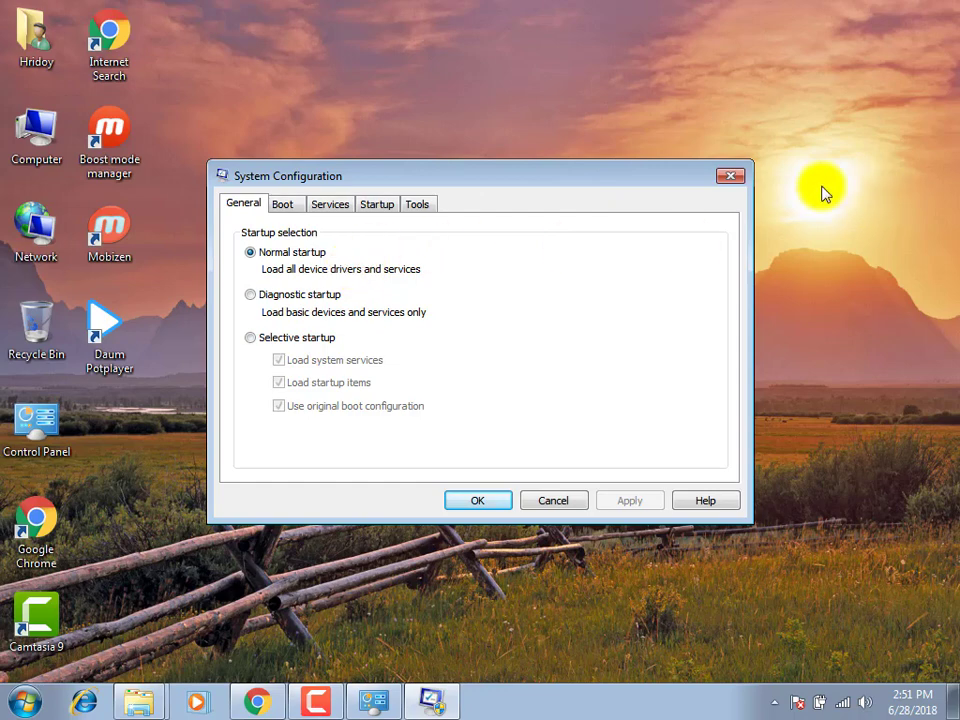
Show the services in System Configuration and uncheck the Windows Update service near the end of the list.
{"action": "left_click_drag", "start_coordinate": [536, 184], "coordinate": [490, 186]}
{"action": "left_click", "coordinate": [285, 203]}
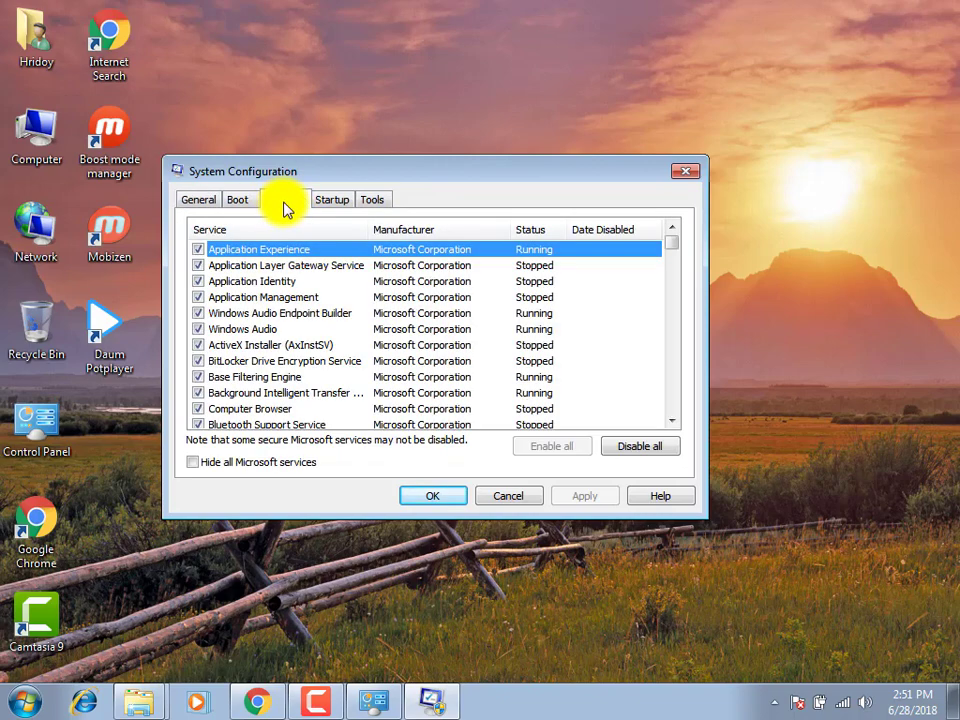
{"action": "scroll", "coordinate": [418, 360], "scroll_direction": "down", "scroll_amount": 6}
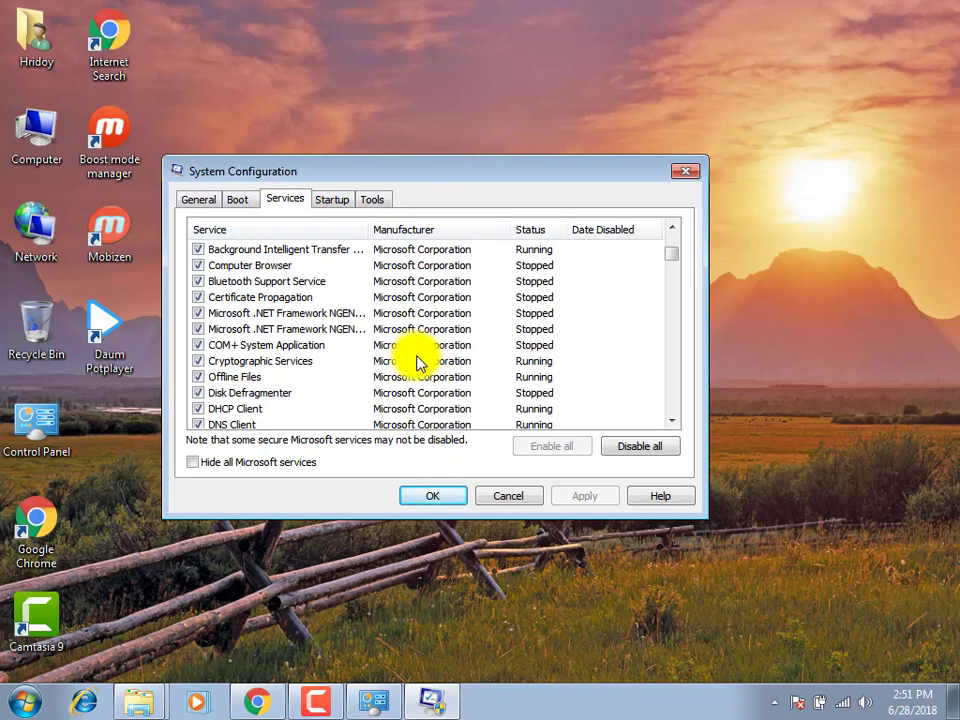
{"action": "scroll", "coordinate": [418, 360], "scroll_direction": "down", "scroll_amount": 12}
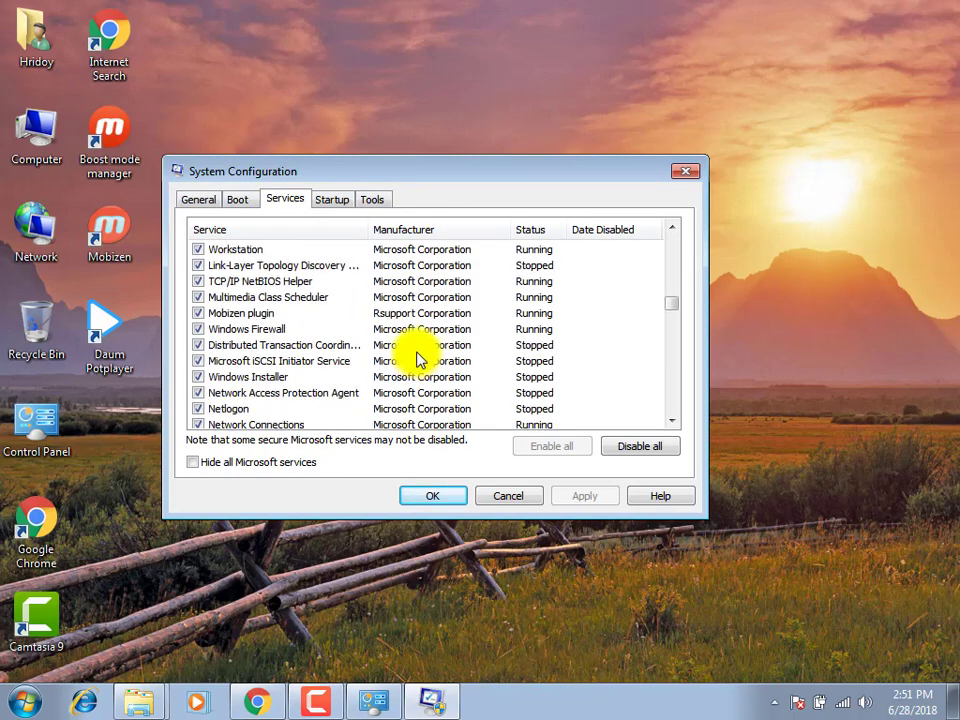
{"action": "scroll", "coordinate": [418, 360], "scroll_direction": "down", "scroll_amount": 15}
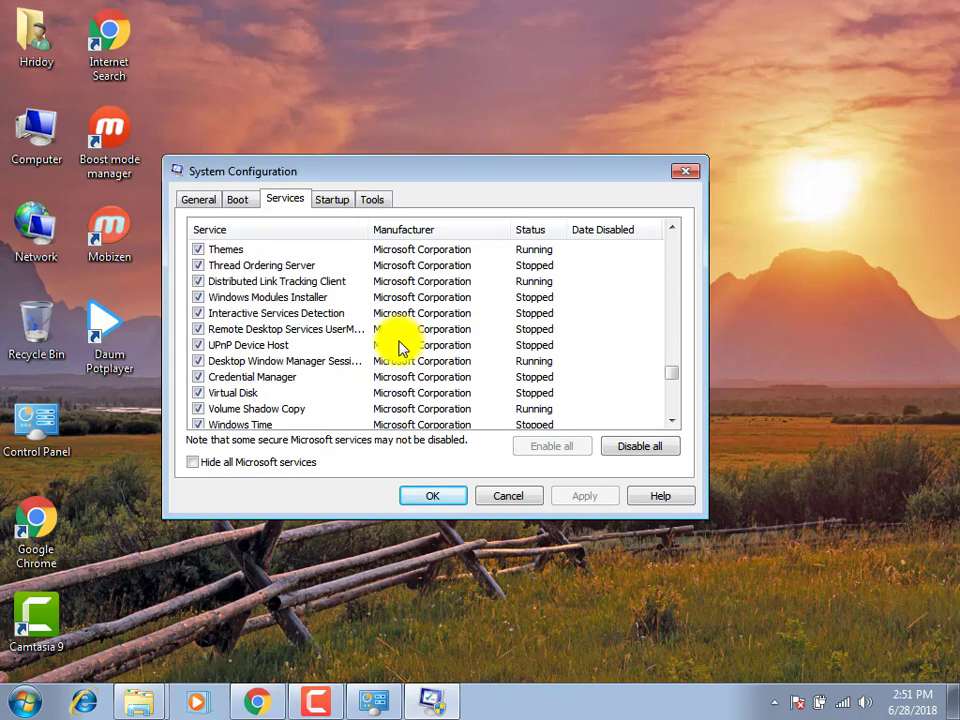
{"action": "scroll", "coordinate": [399, 345], "scroll_direction": "down", "scroll_amount": 4}
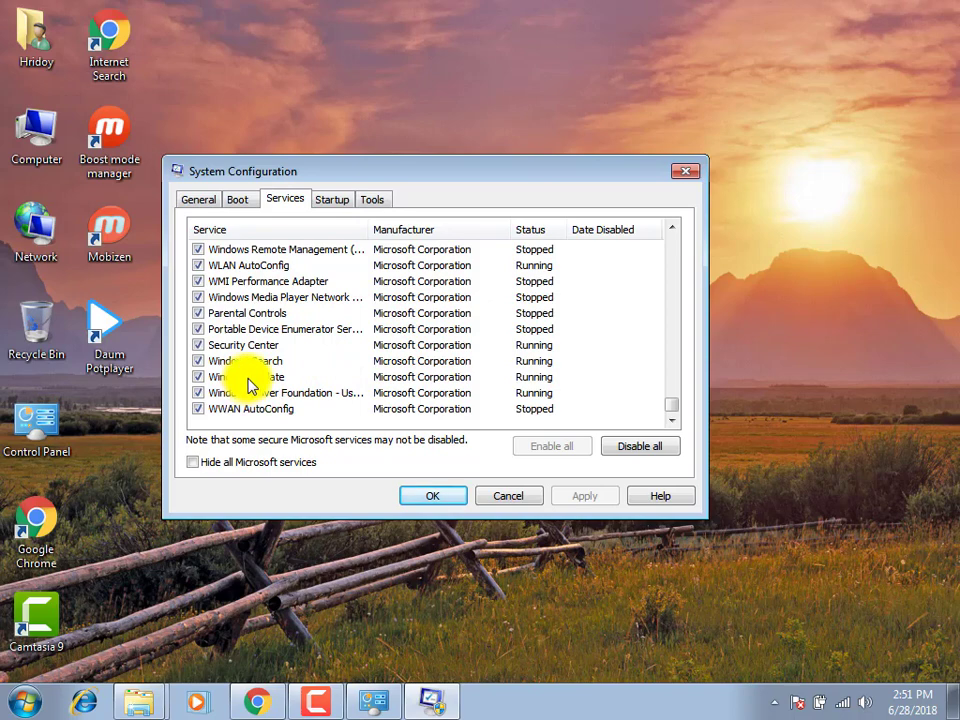
{"action": "left_click", "coordinate": [215, 381]}
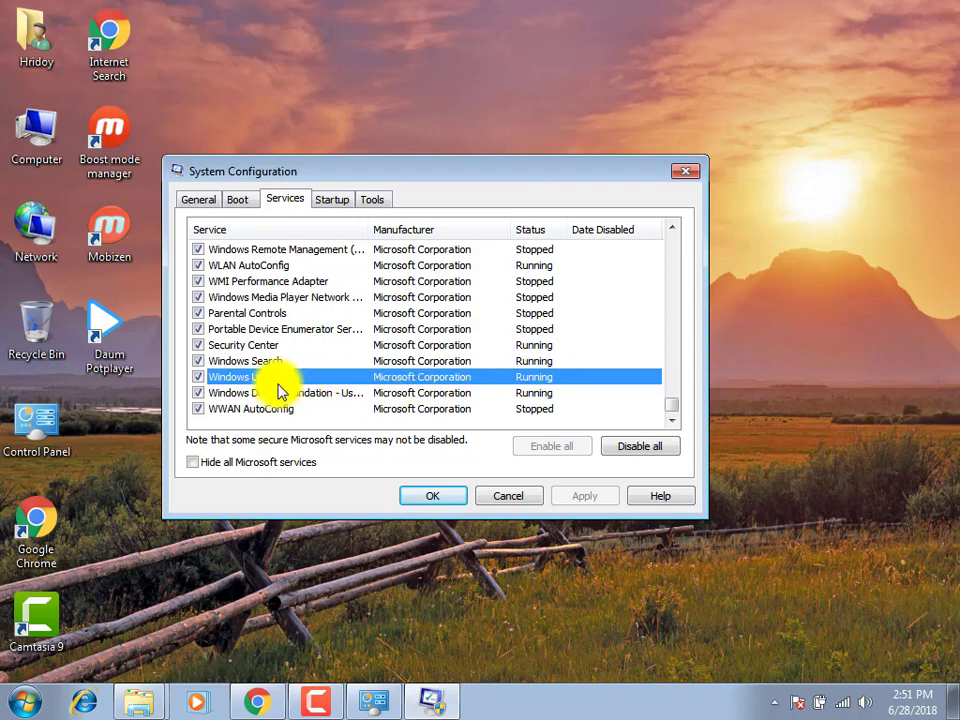
{"action": "left_click", "coordinate": [198, 377]}
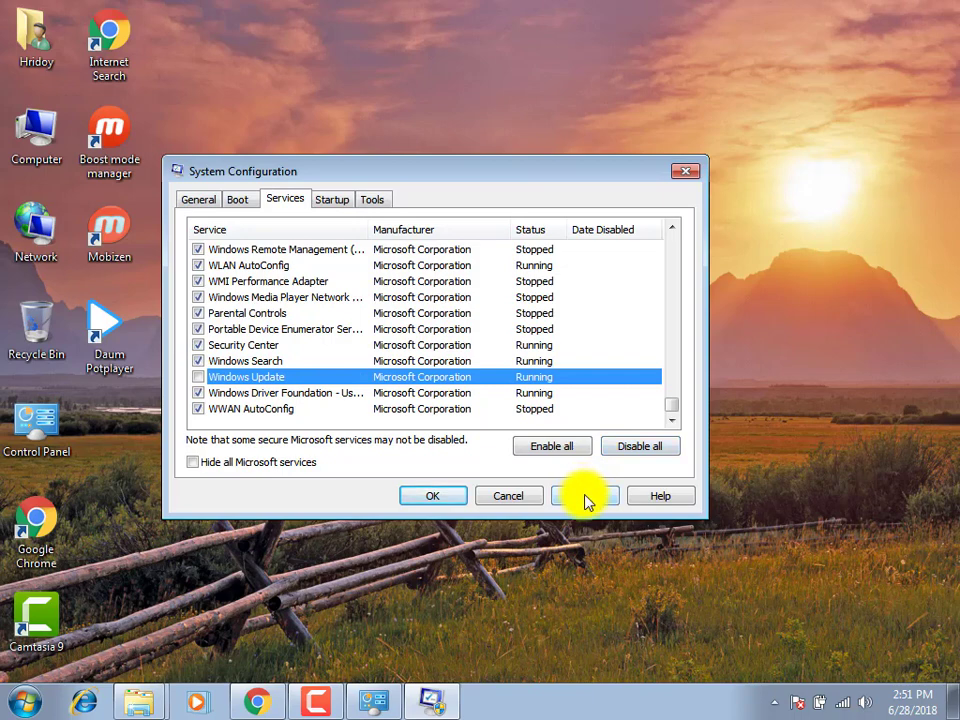
Disable all services at once except Windows Update, which is checked again, and apply the selection.
{"action": "left_click", "coordinate": [644, 453]}
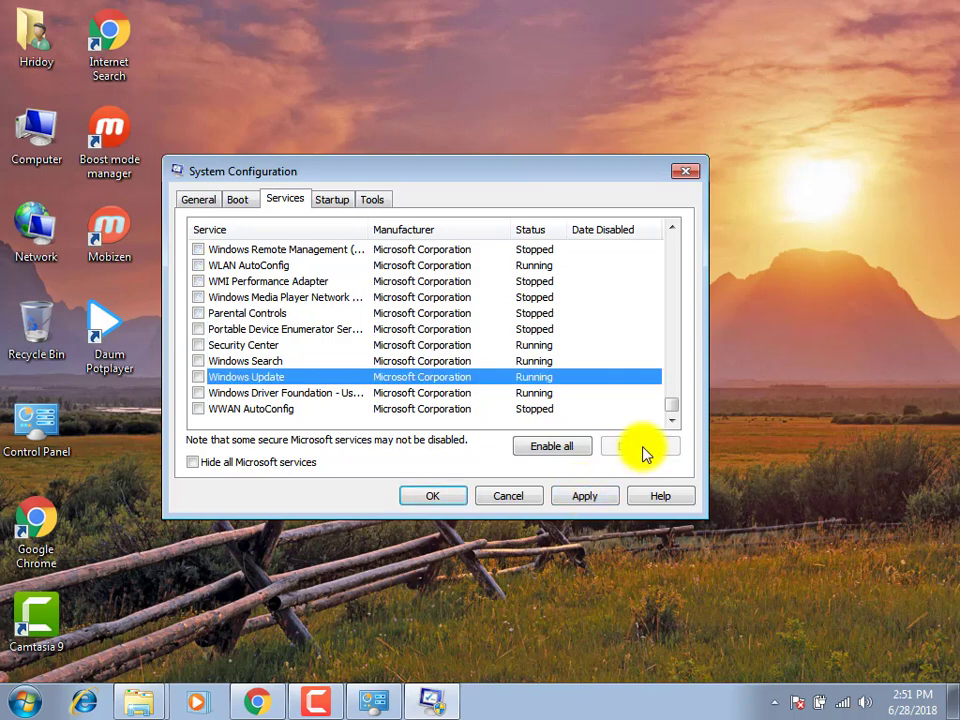
{"action": "left_click", "coordinate": [199, 378]}
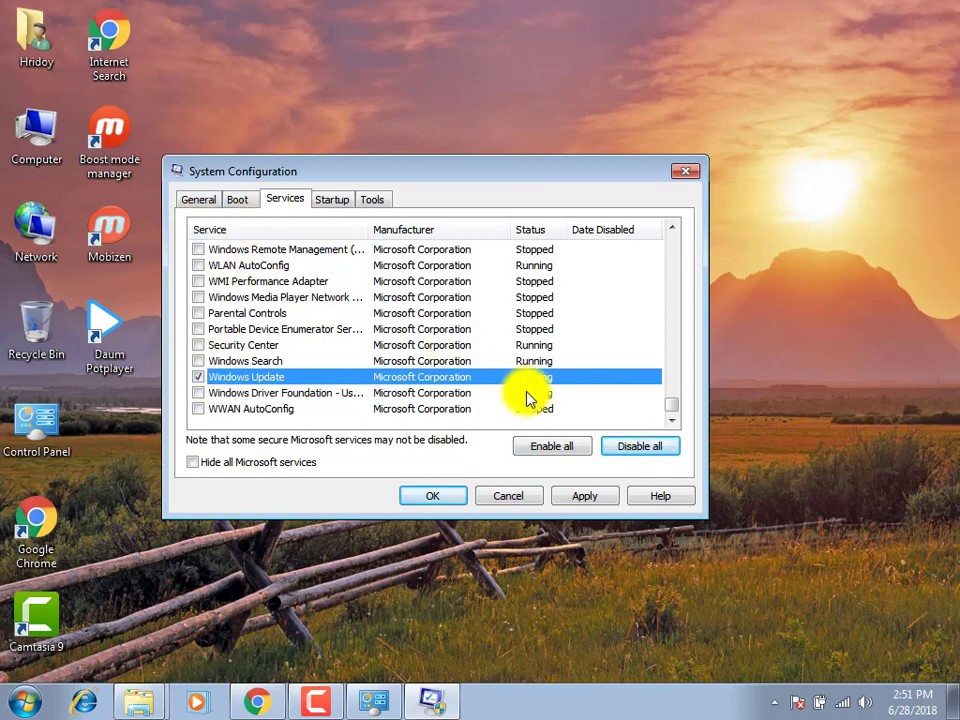
{"action": "left_click", "coordinate": [585, 496]}
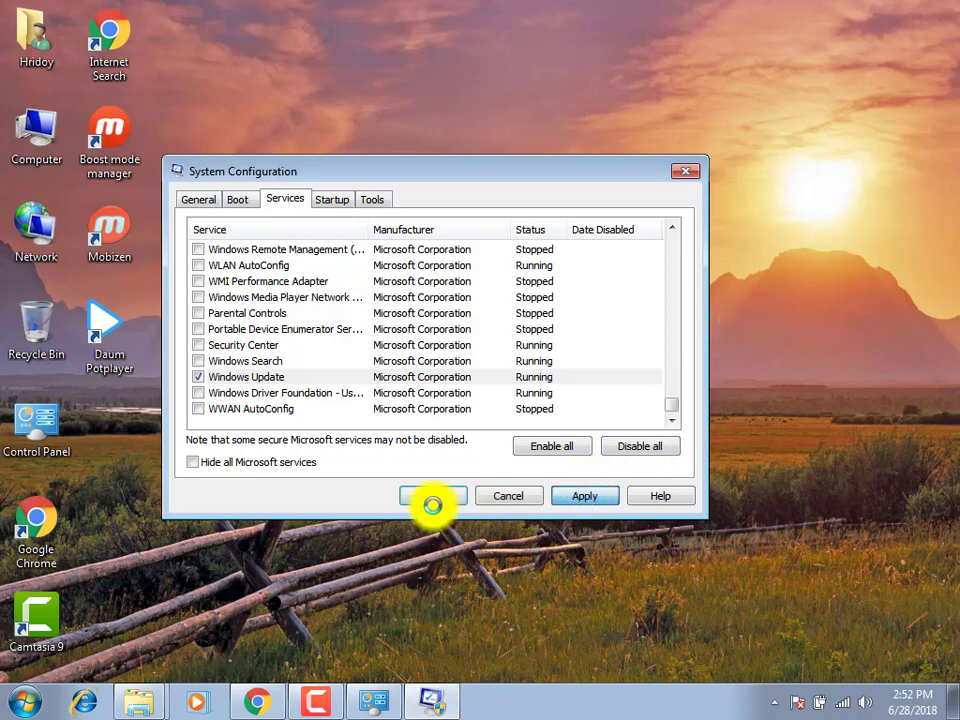
Try to confirm the System Configuration changes, close the unresponsive window and end its process.
{"action": "right_click", "coordinate": [748, 263]}
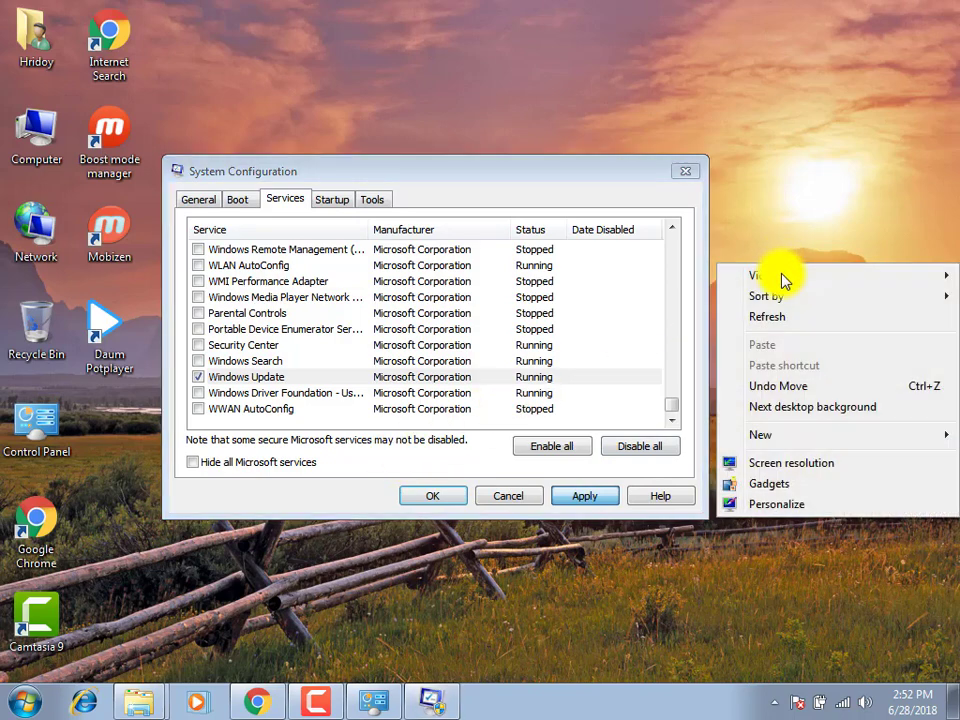
{"action": "left_click", "coordinate": [793, 317]}
{"action": "left_click", "coordinate": [435, 494]}
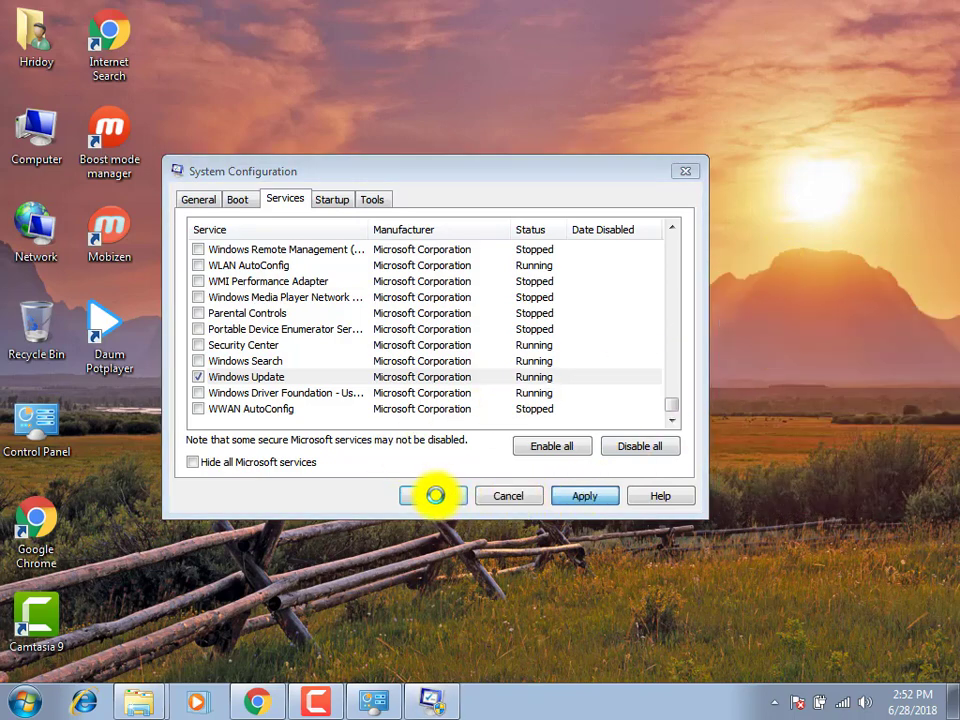
{"action": "left_click", "coordinate": [688, 176]}
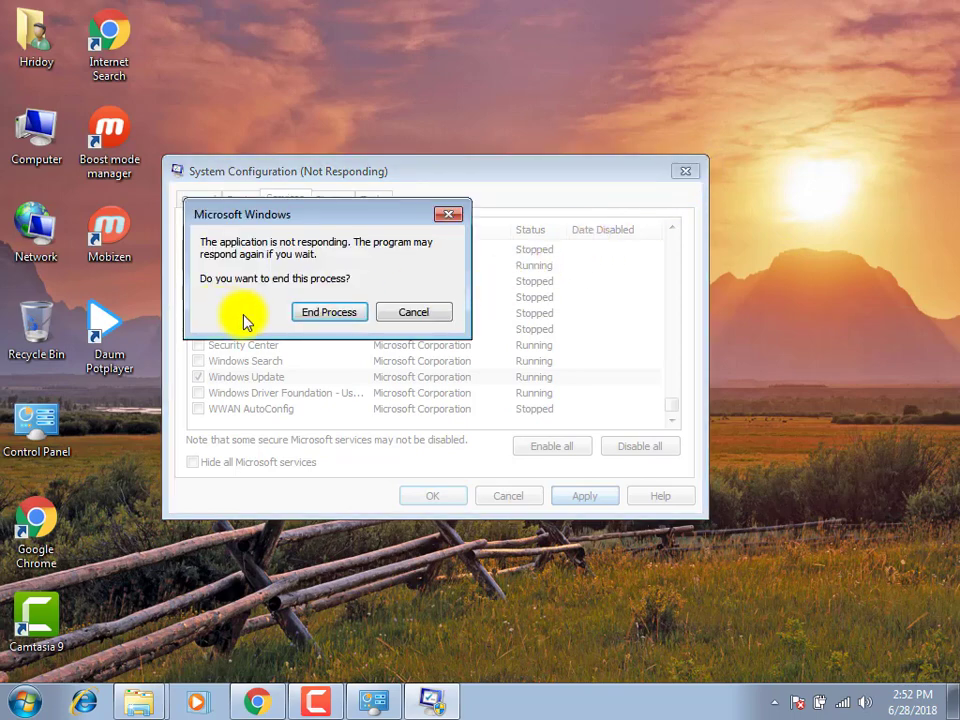
{"action": "left_click", "coordinate": [332, 316]}
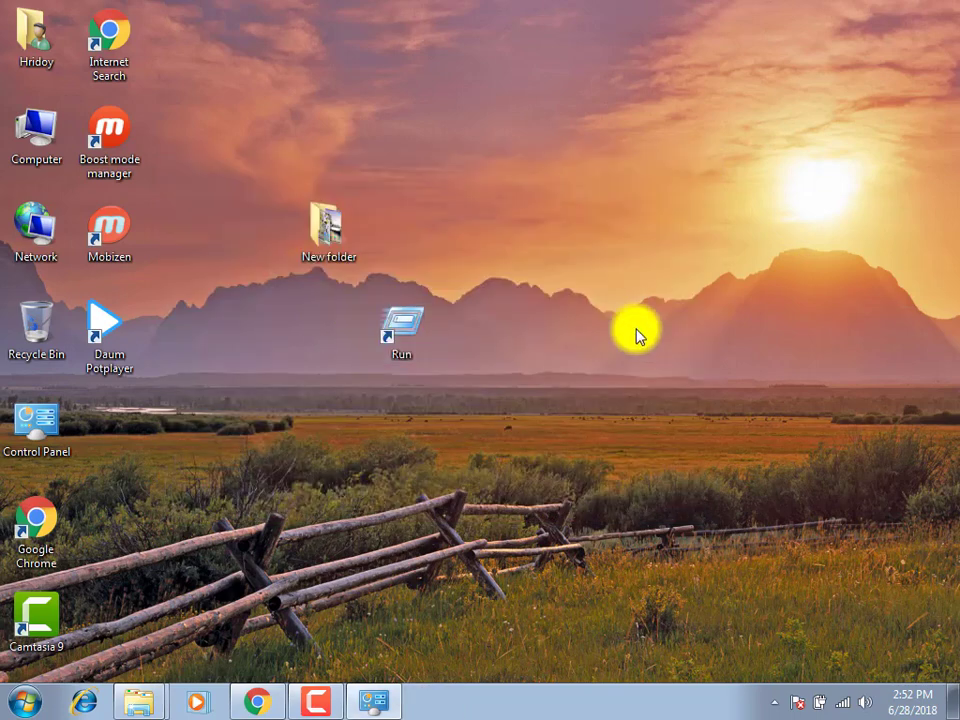
{"action": "right_click", "coordinate": [646, 263]}
{"action": "left_click", "coordinate": [739, 322]}
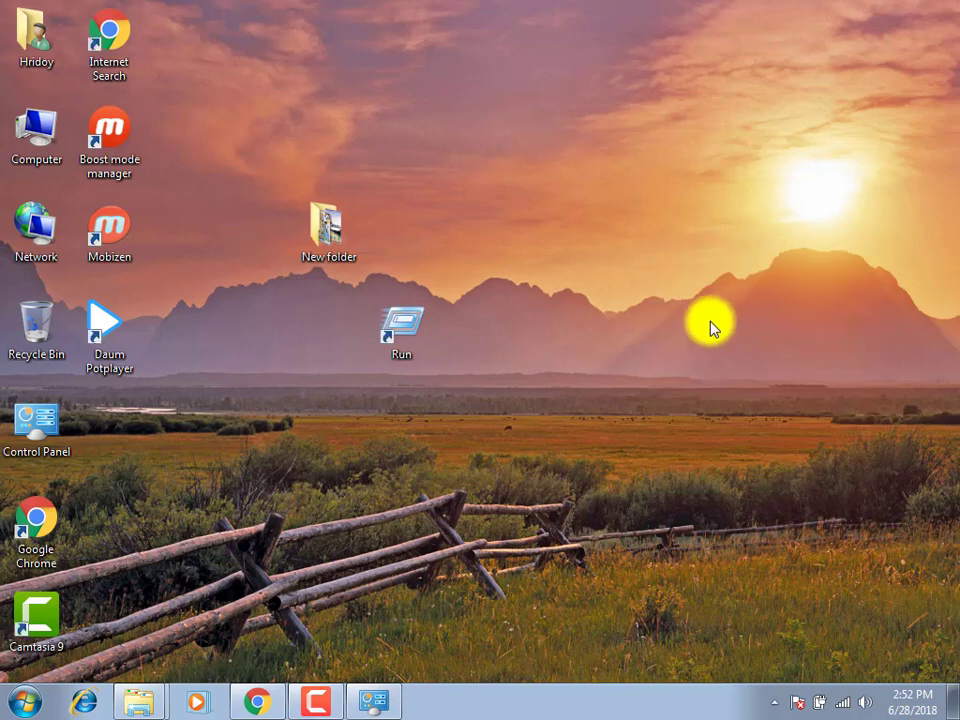
{"action": "right_click", "coordinate": [514, 321]}
{"action": "left_click", "coordinate": [577, 373]}
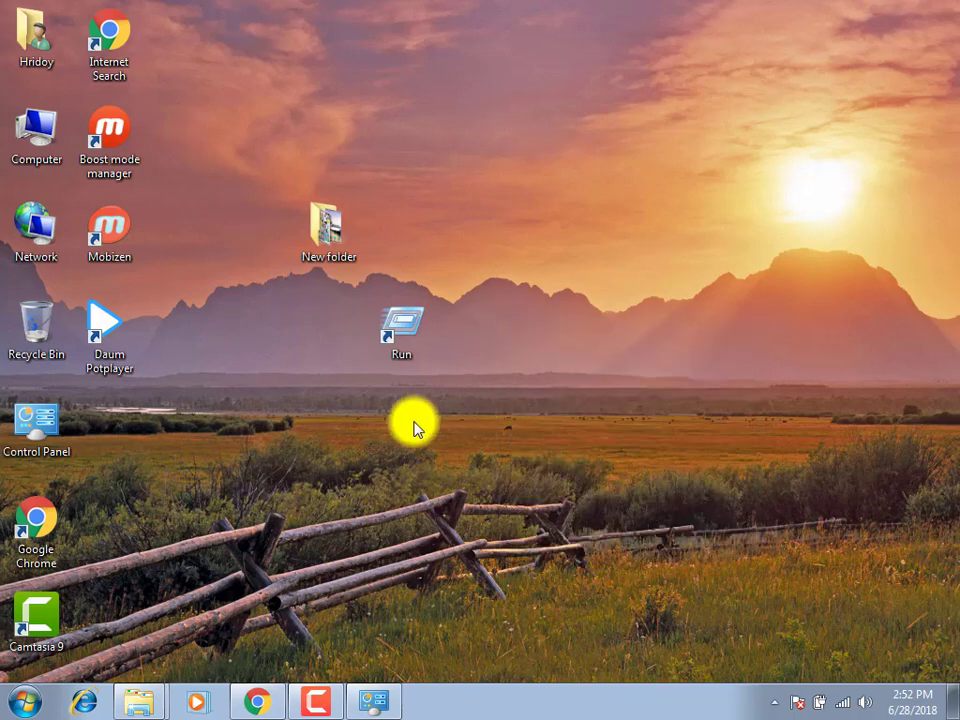
{"action": "right_click", "coordinate": [323, 414]}
{"action": "left_click", "coordinate": [410, 470]}
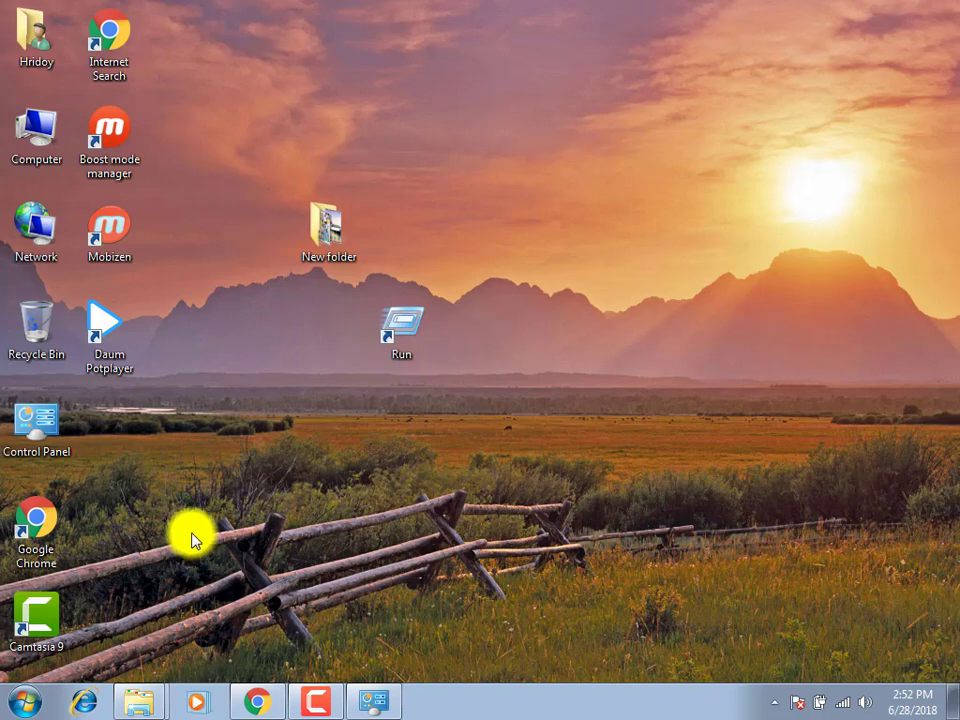
Look over the installed programs in Programs and Features, reached from Computer, and close the window and refresh the desktop.
{"action": "double_click", "coordinate": [40, 140]}
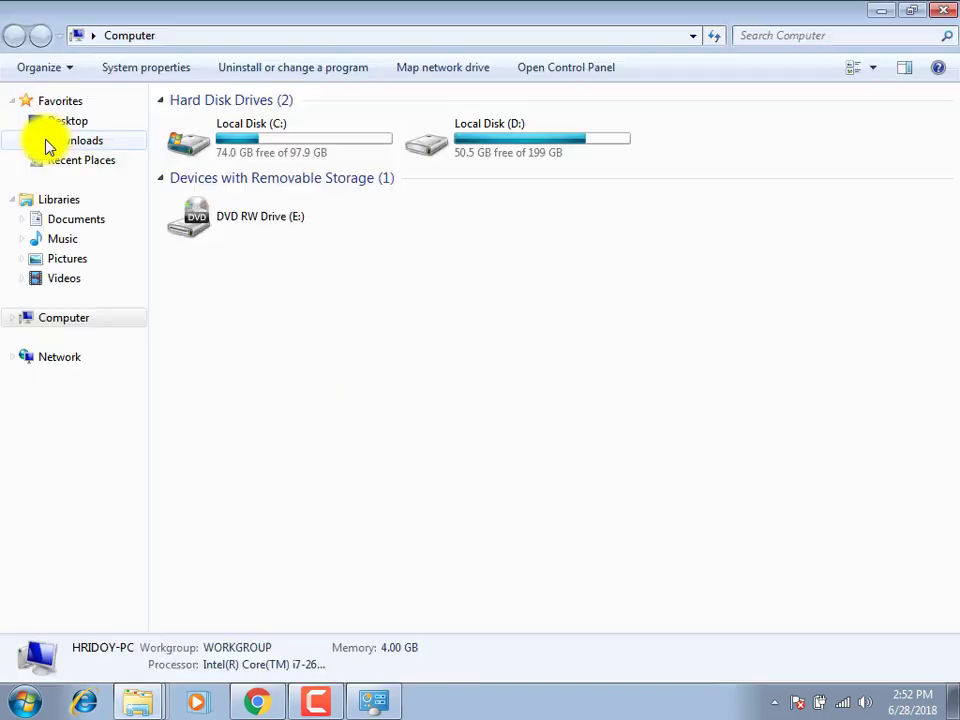
{"action": "left_click", "coordinate": [293, 76]}
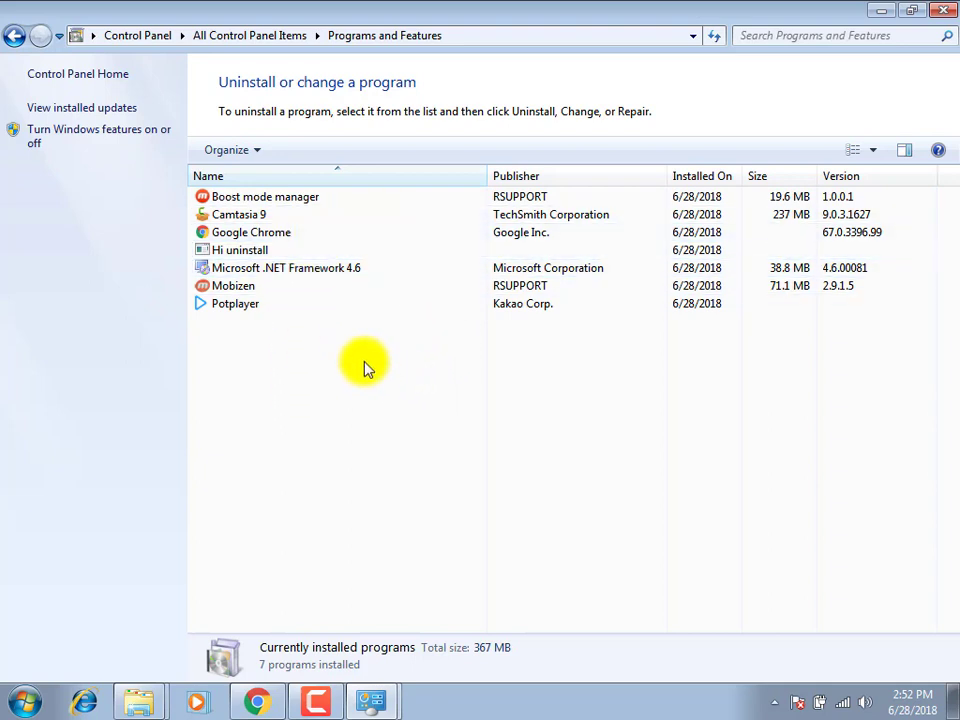
{"action": "left_click", "coordinate": [275, 310]}
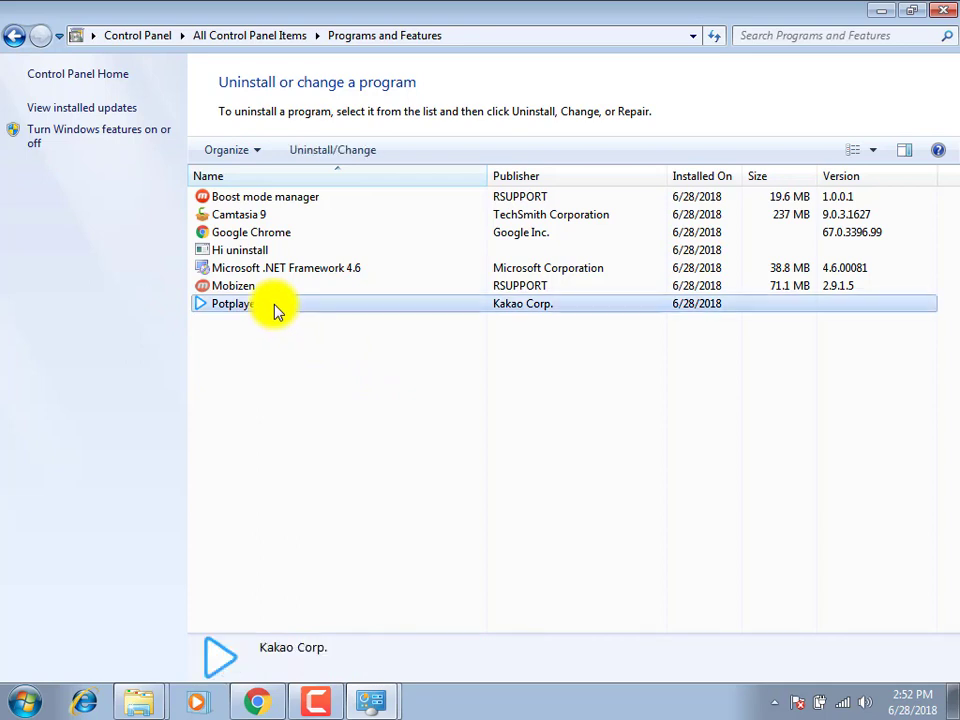
{"action": "left_click", "coordinate": [371, 326]}
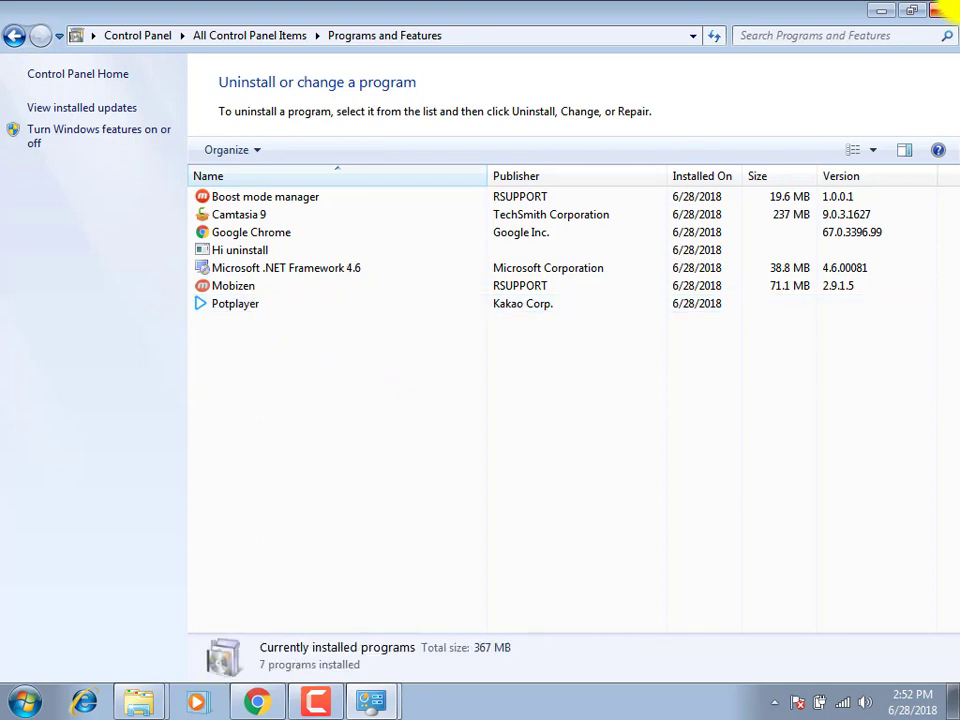
{"action": "left_click", "coordinate": [945, 10]}
{"action": "right_click", "coordinate": [527, 188]}
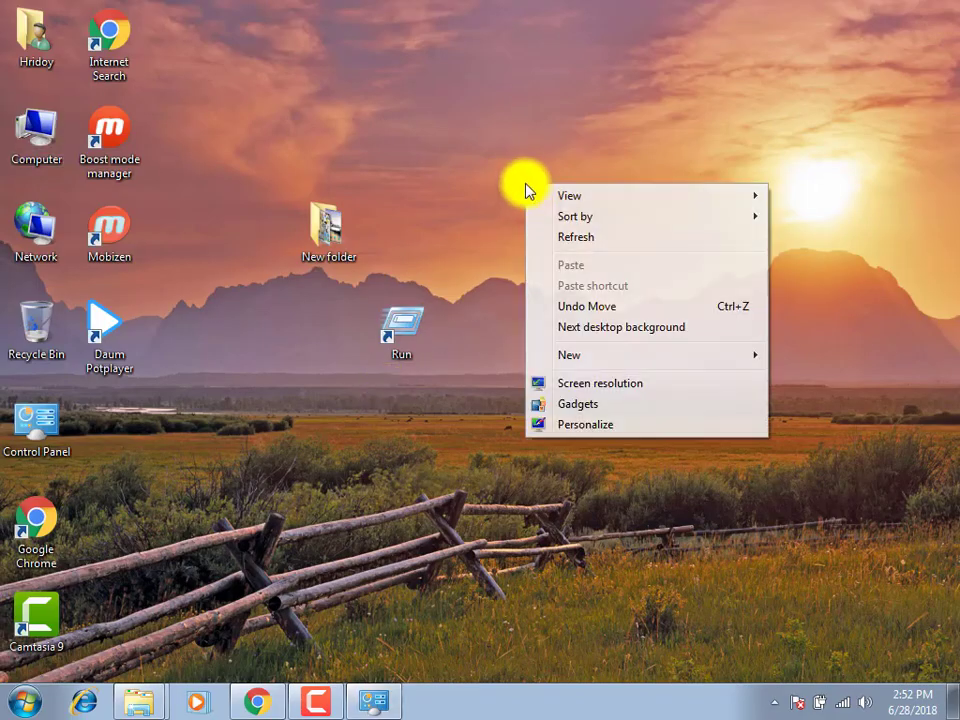
{"action": "left_click", "coordinate": [594, 240]}
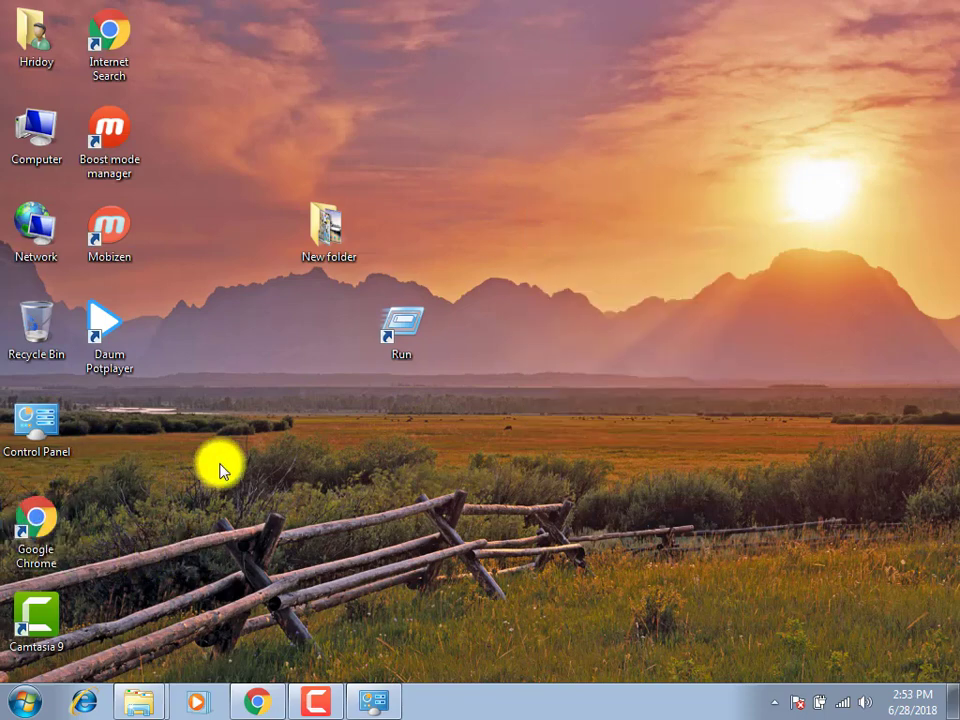
Show the alternatives to shutting down the computer, such as Restart, and dismiss them without choosing one.
{"action": "left_click", "coordinate": [38, 705]}
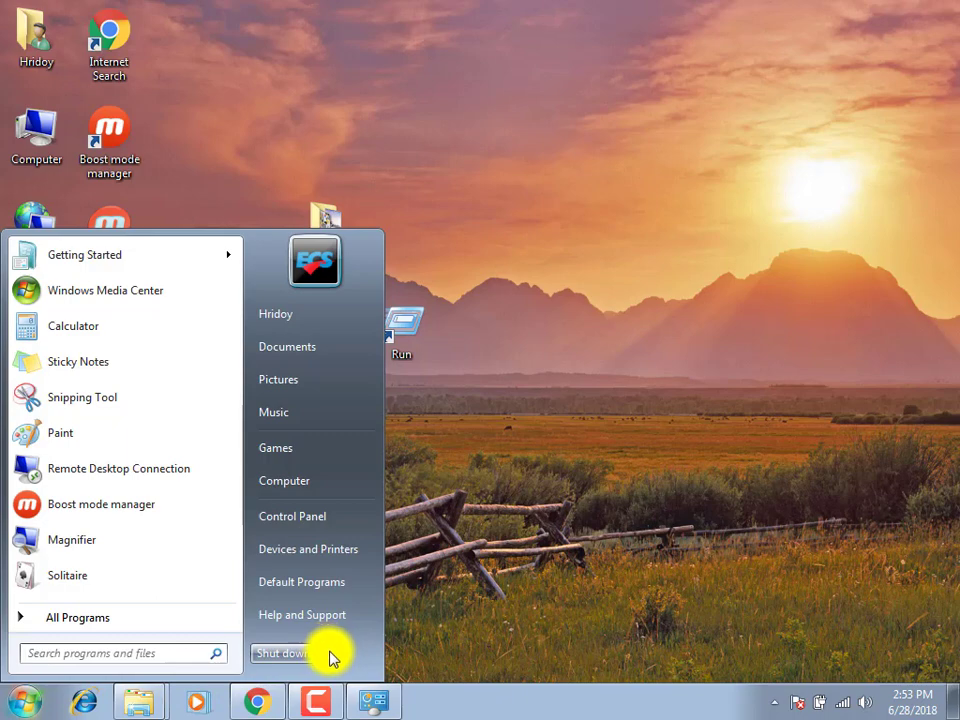
{"action": "mouse_move", "coordinate": [336, 657]}
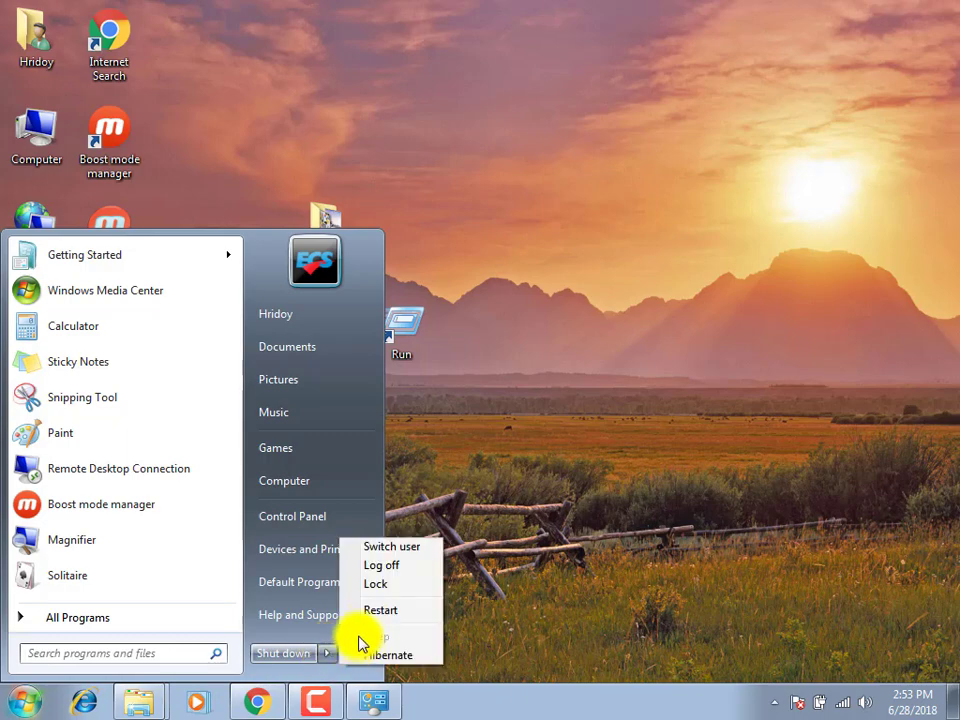
{"action": "left_click", "coordinate": [538, 507]}
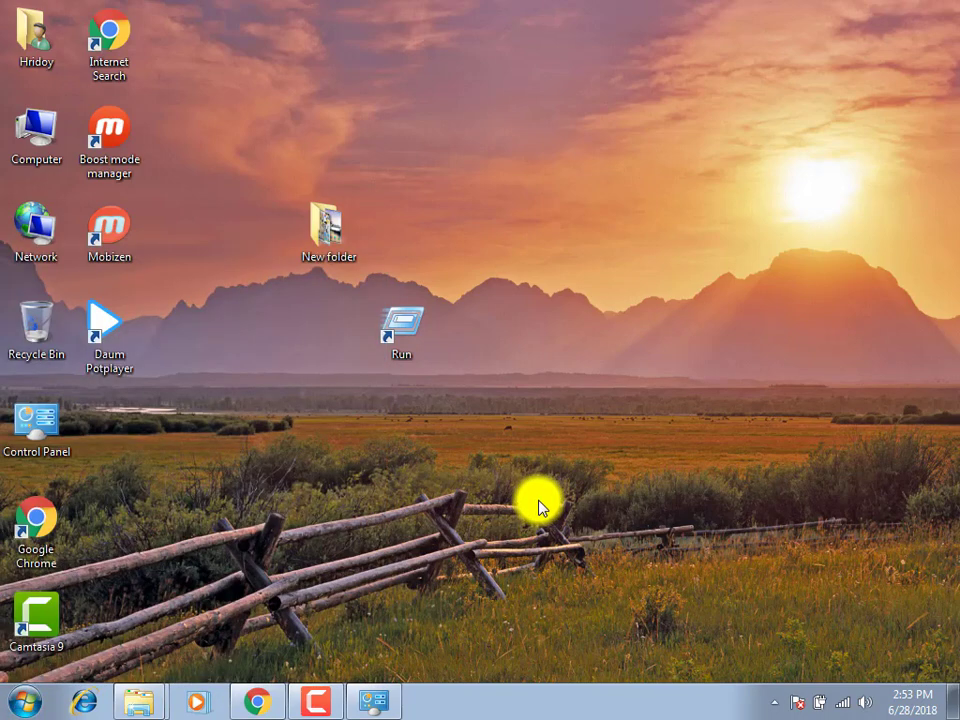